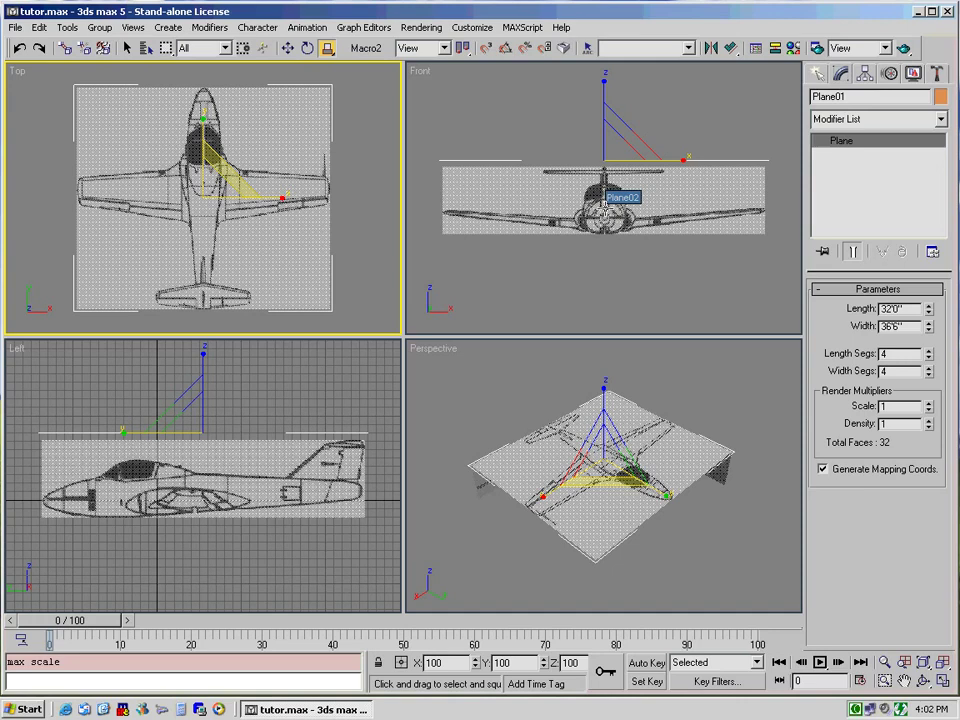
Create a cylinder over the fuselage in the front view, about 3'1" in radius and 8'3" in height.
right_click(594, 252)
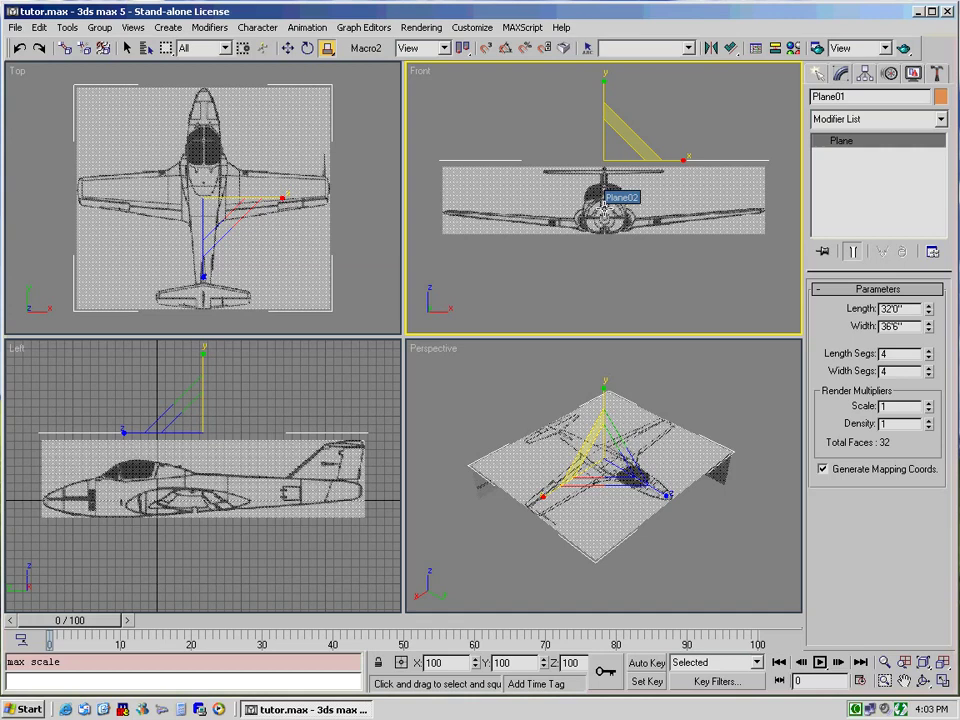
click(819, 76)
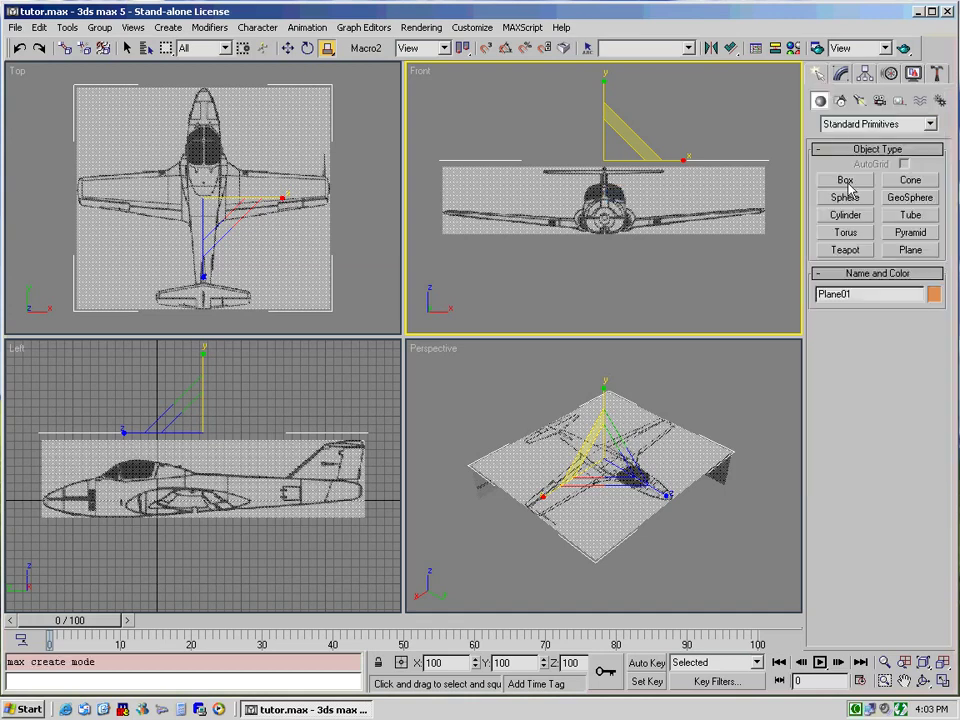
click(846, 216)
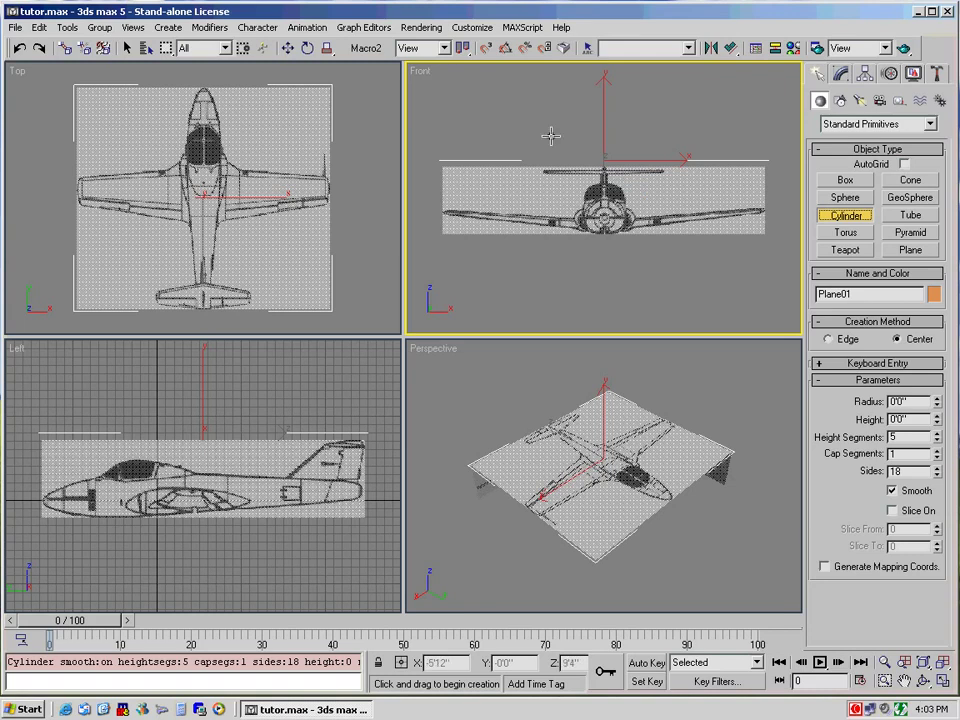
click(943, 686)
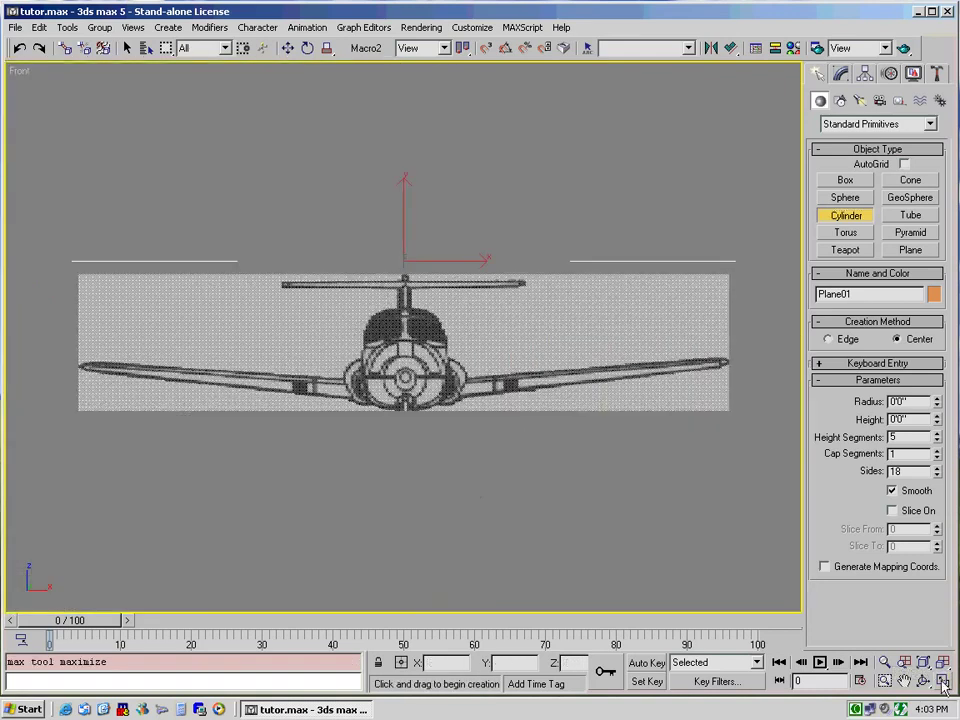
click(404, 352)
drag(404, 352, 445, 396)
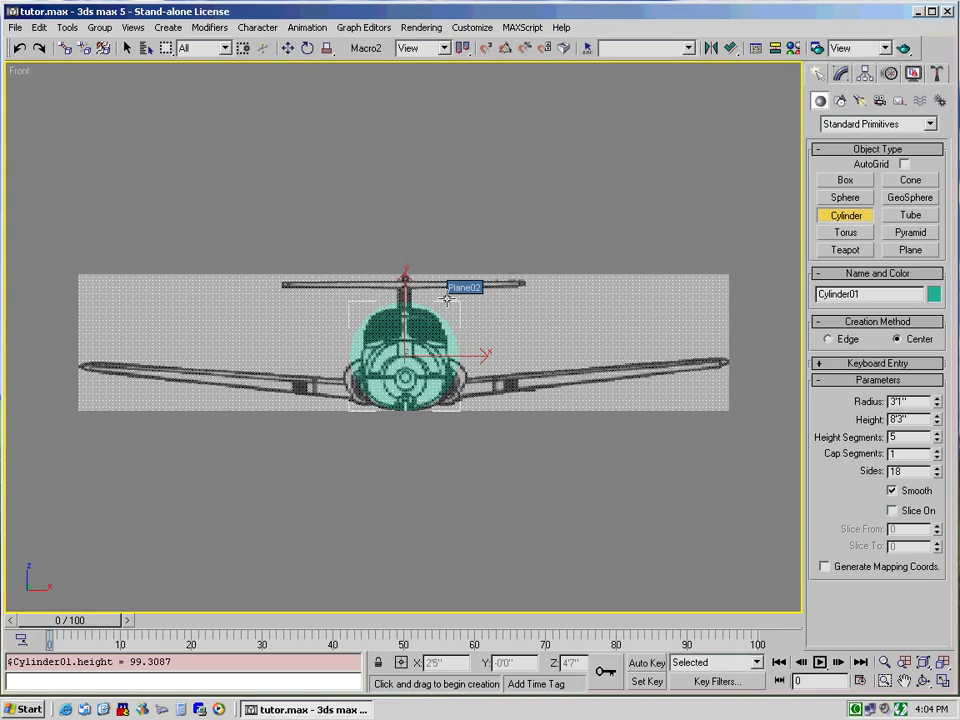
Set the cylinder's height to 32' while viewing it from the top.
key(t)
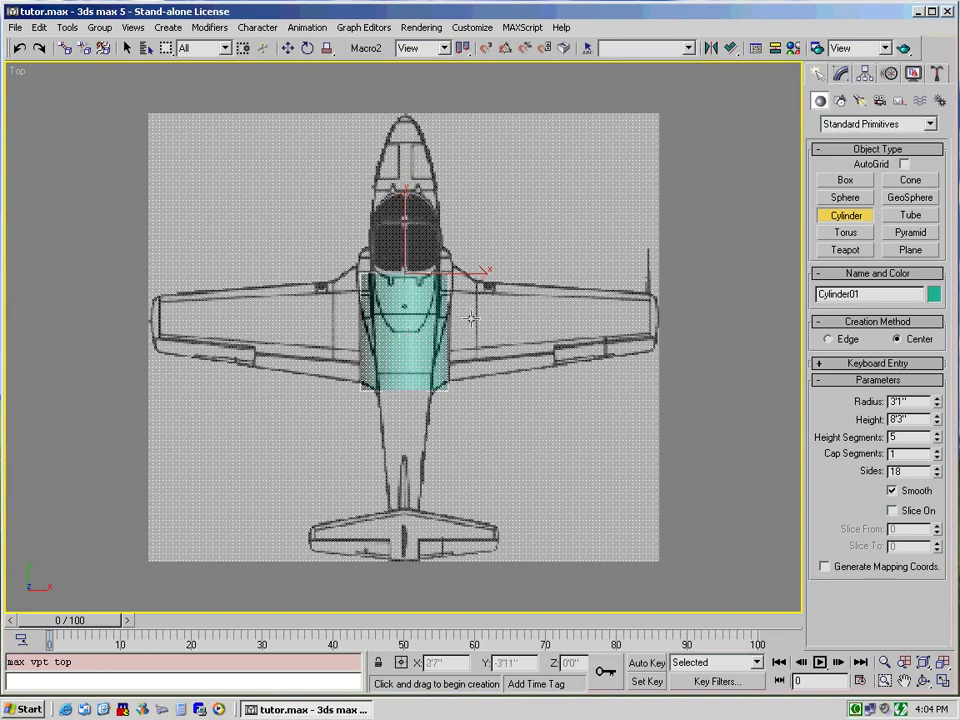
click(845, 76)
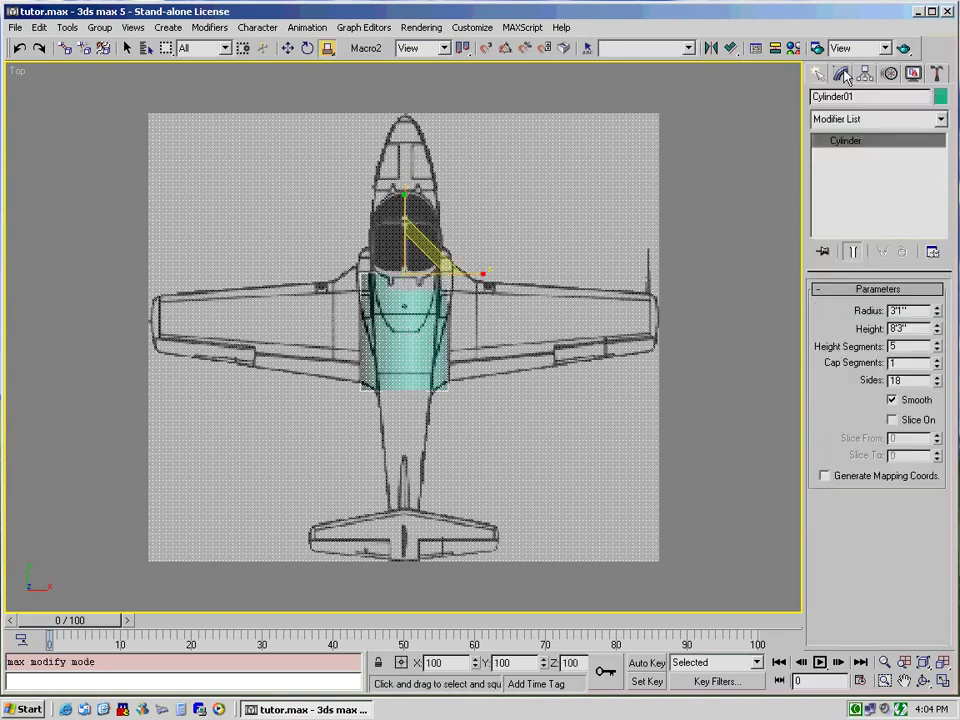
double_click(908, 328)
text(32')
key(Tab)
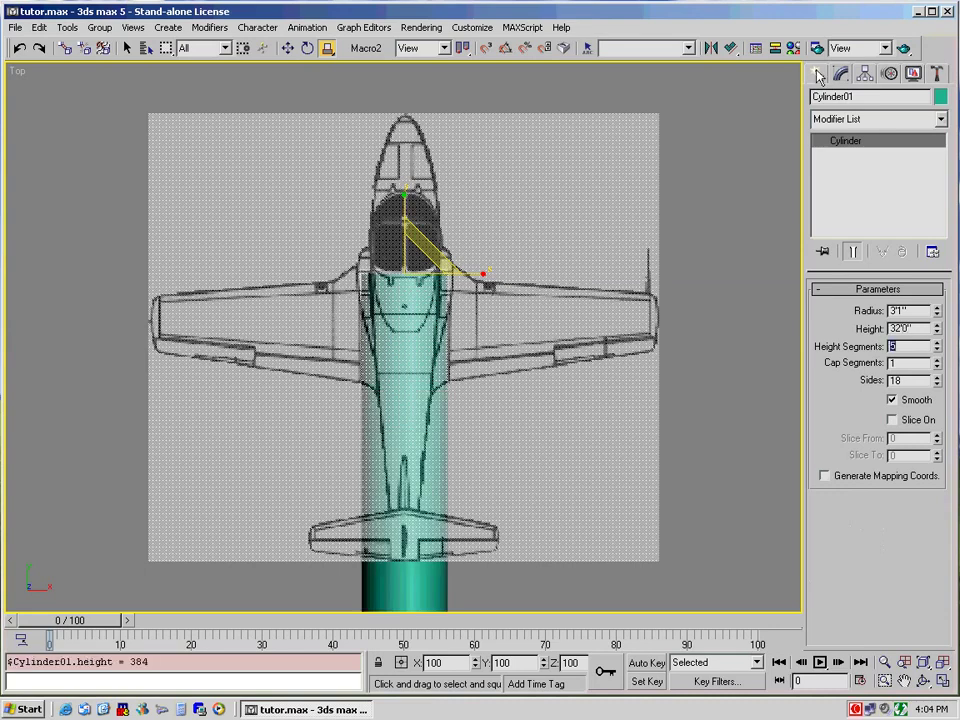
Align the cylinder to the top-view reference plane in Y position only, minimum to minimum.
click(731, 49)
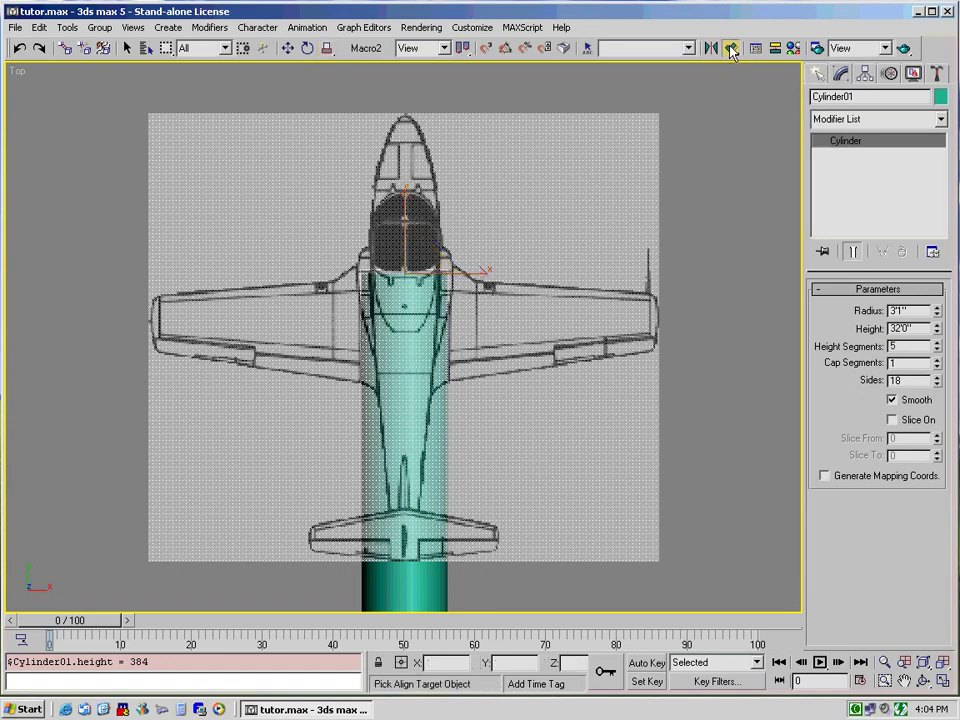
click(643, 137)
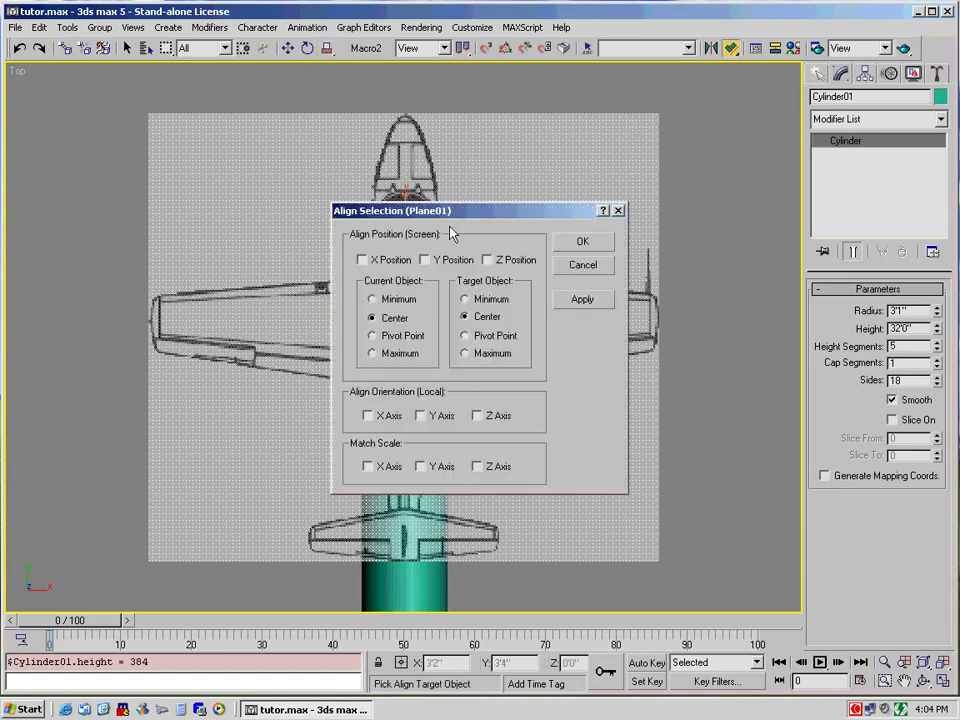
drag(565, 218, 739, 219)
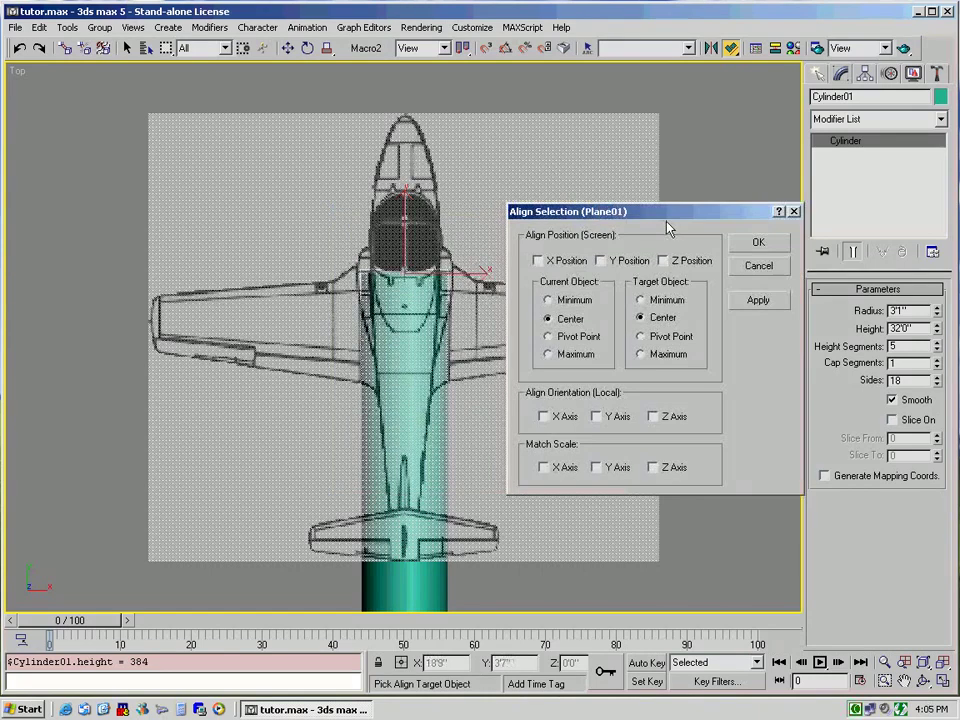
click(548, 300)
click(649, 306)
click(545, 261)
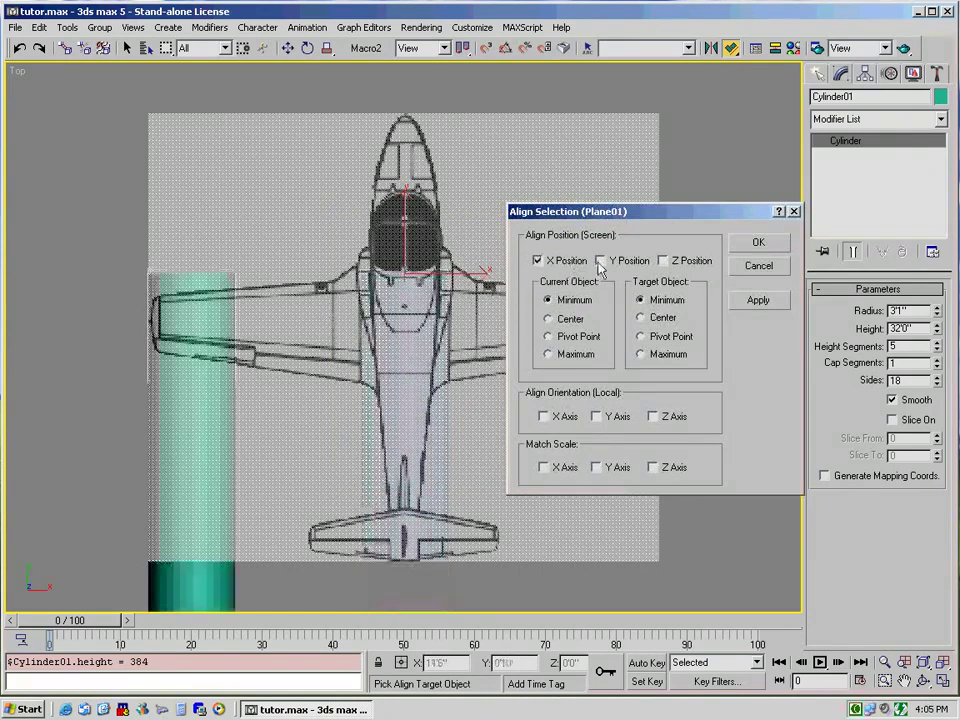
click(611, 261)
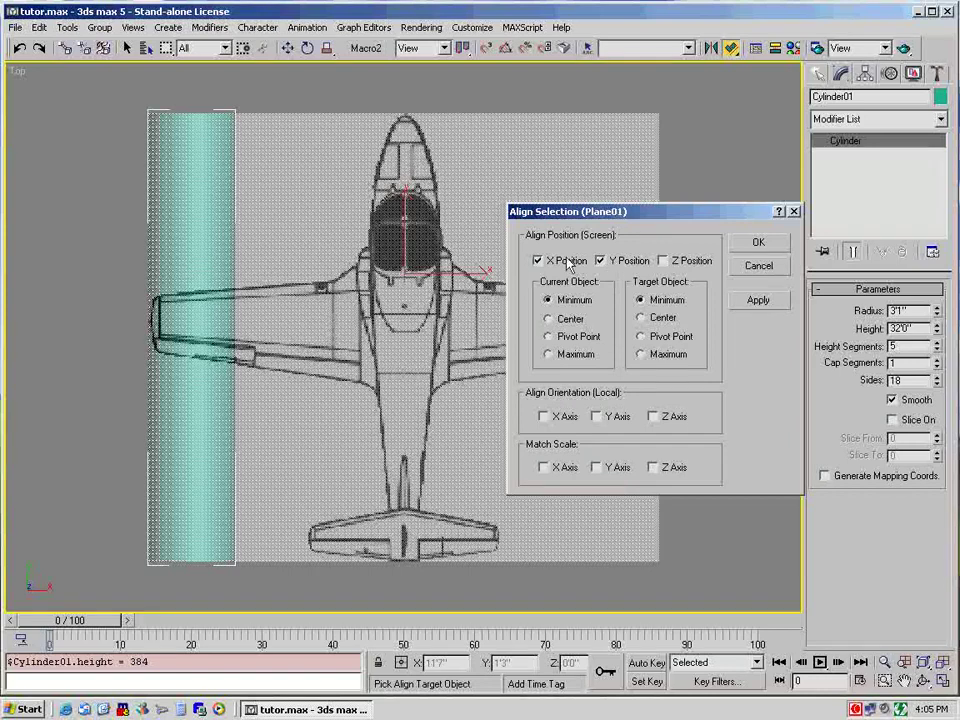
click(568, 261)
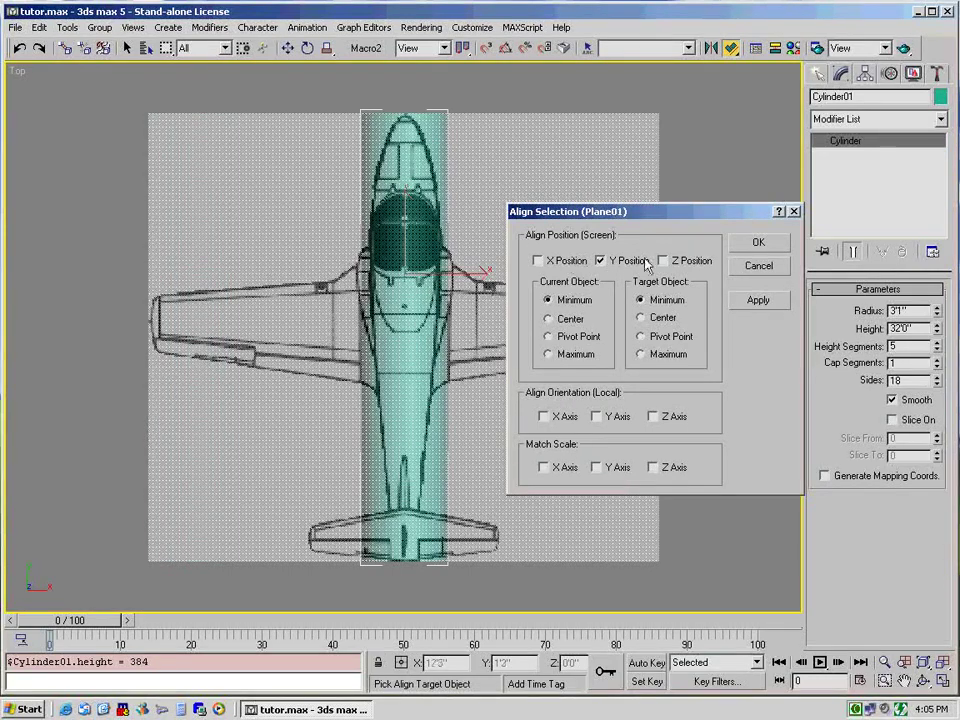
click(759, 243)
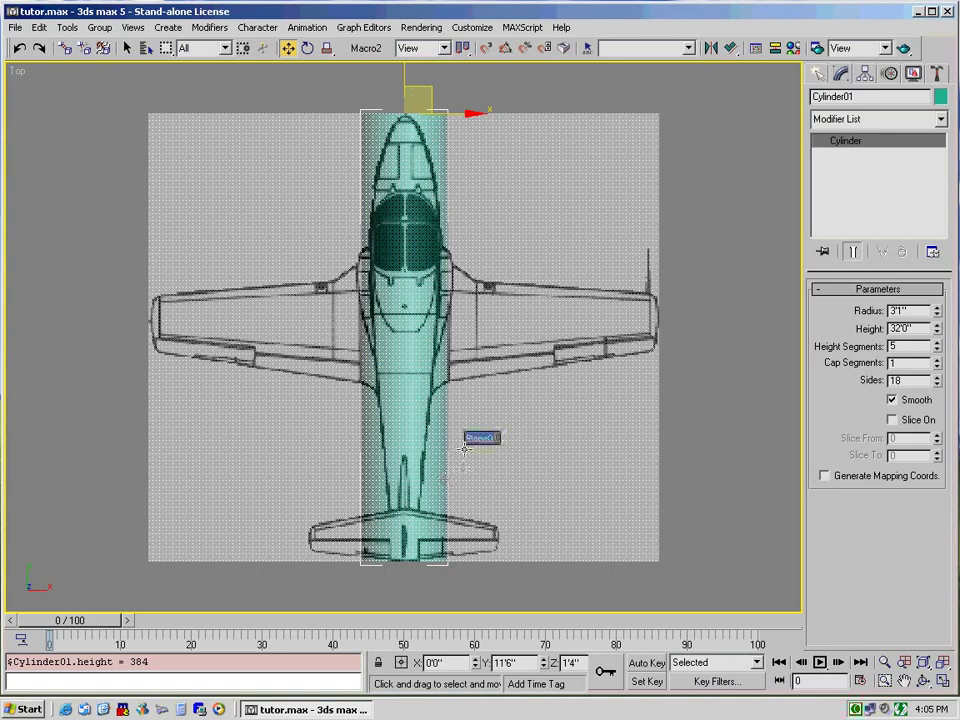
In the front view, non-uniformly scale the cylinder to about 79% in X and 95% in Y, and lower it about 1.6 inches onto the fuselage outline.
key(f)
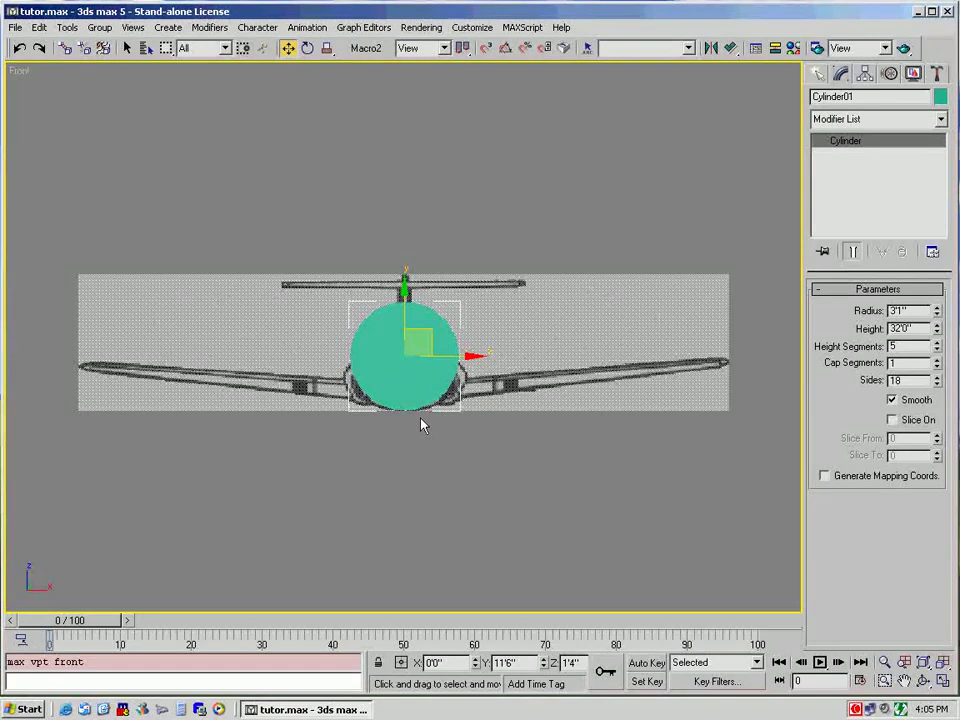
click(429, 437)
click(416, 377)
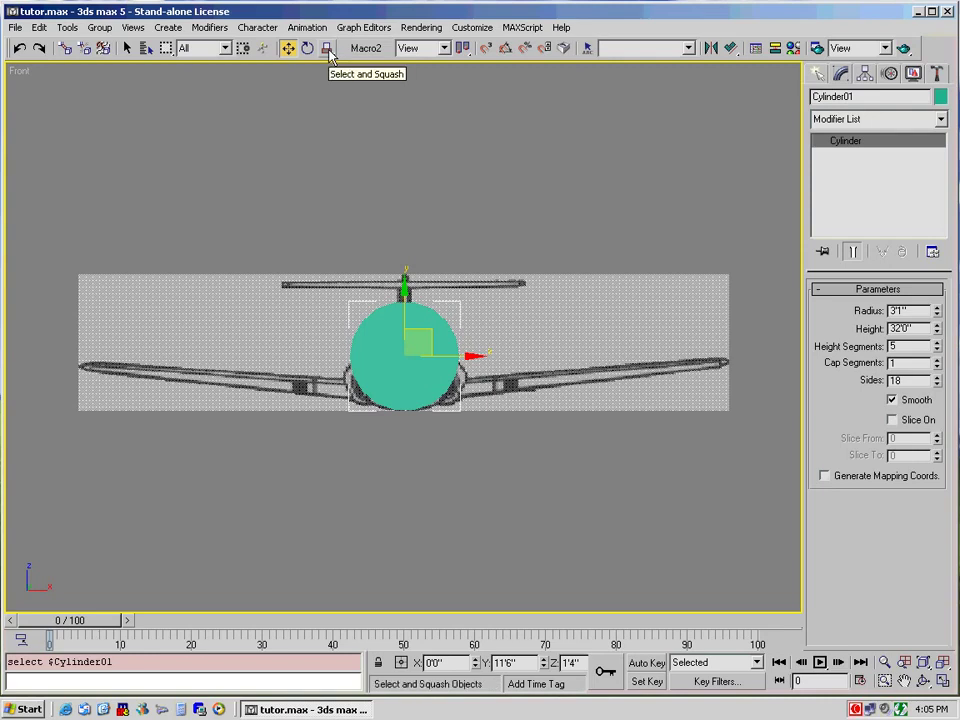
drag(330, 55, 337, 87)
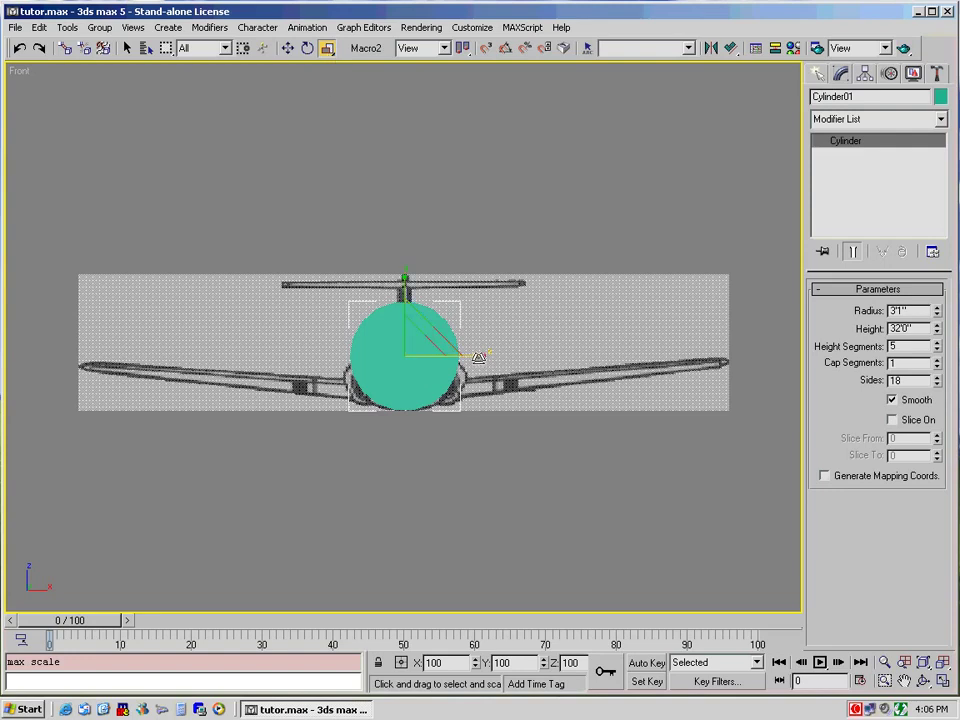
drag(478, 357, 437, 366)
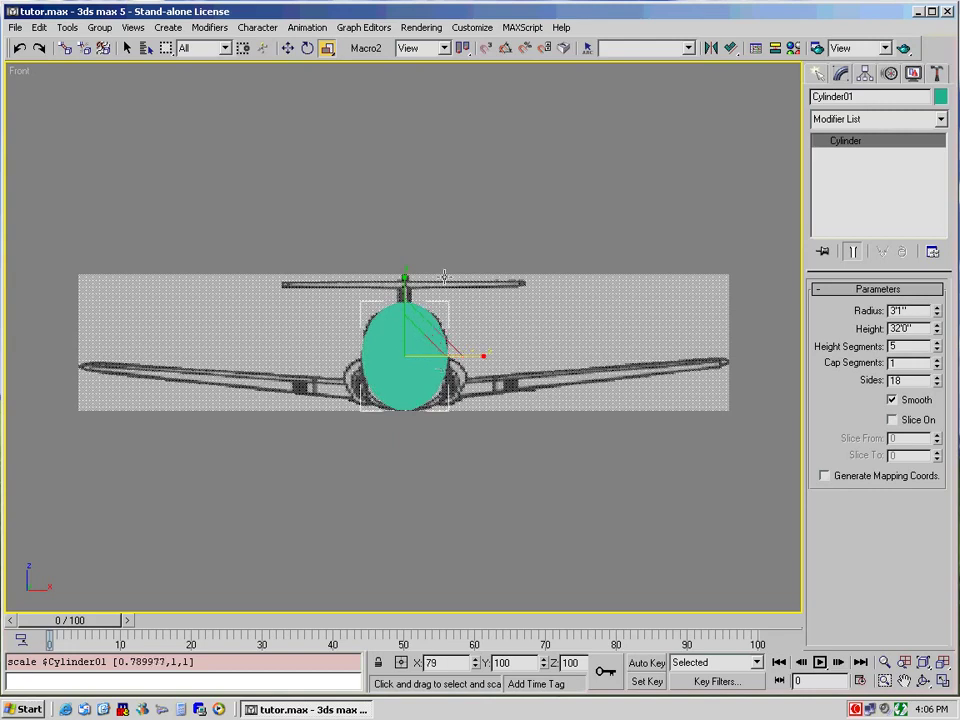
mouse_move(404, 283)
mouse_down()
mouse_move(407, 333)
mouse_move(405, 293)
mouse_up()
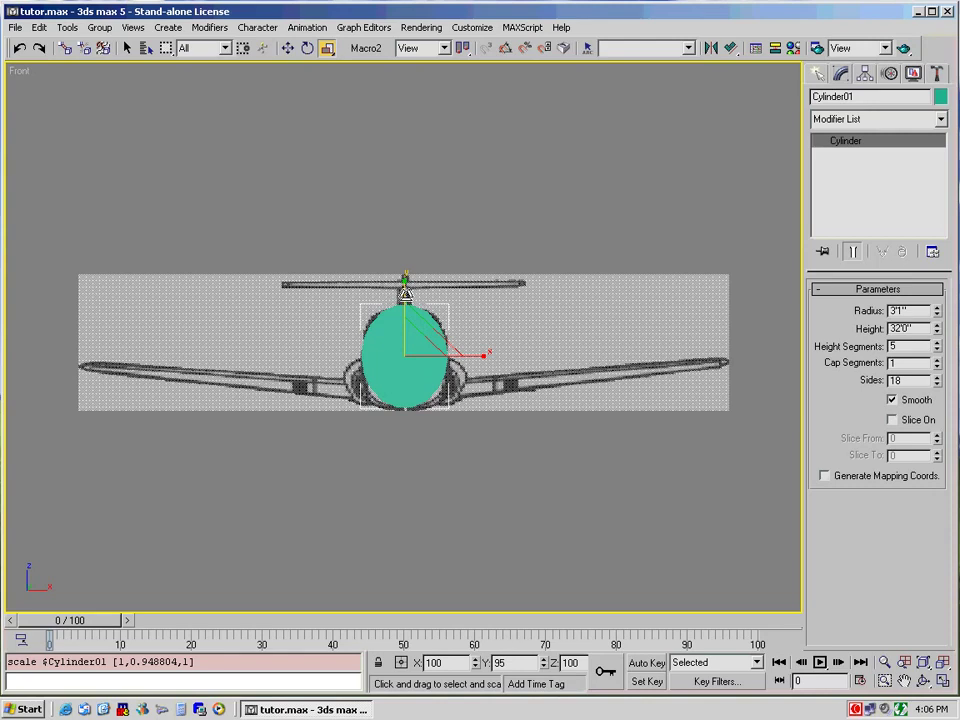
drag(405, 293, 405, 293)
click(288, 49)
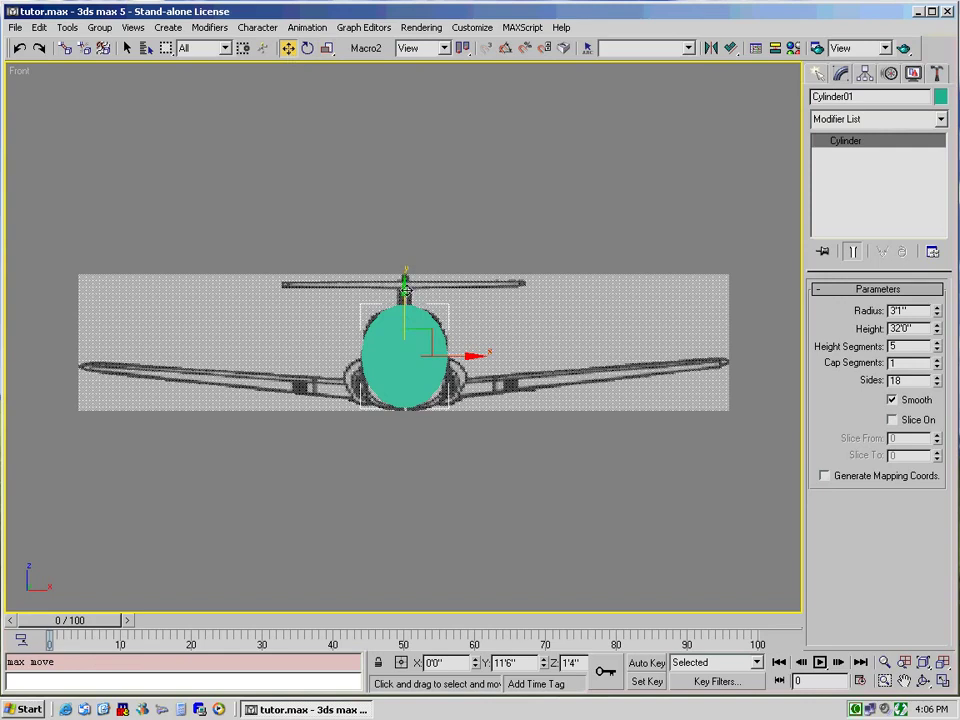
drag(405, 291, 405, 293)
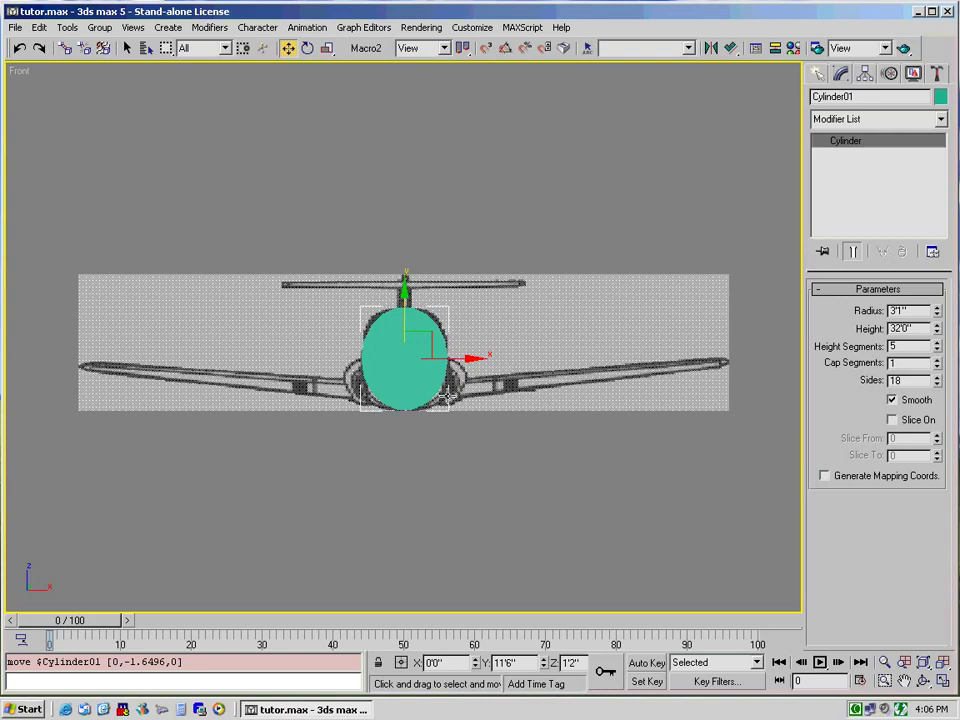
Convert the cylinder to an Editable Mesh and enter its Vertex sub-object level.
right_click(840, 143)
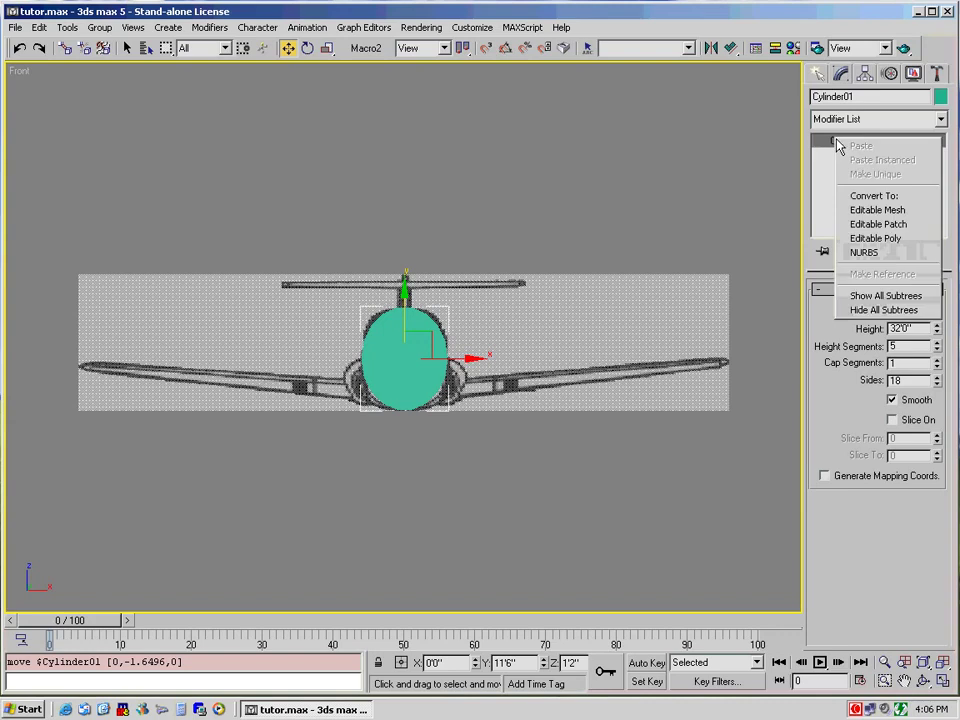
click(870, 212)
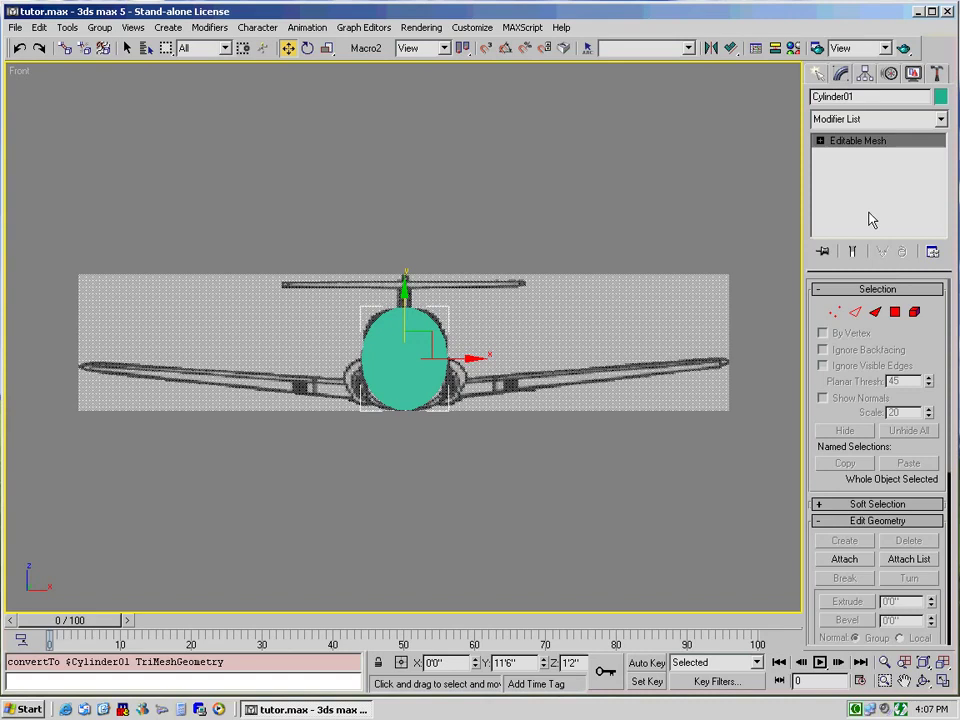
click(820, 141)
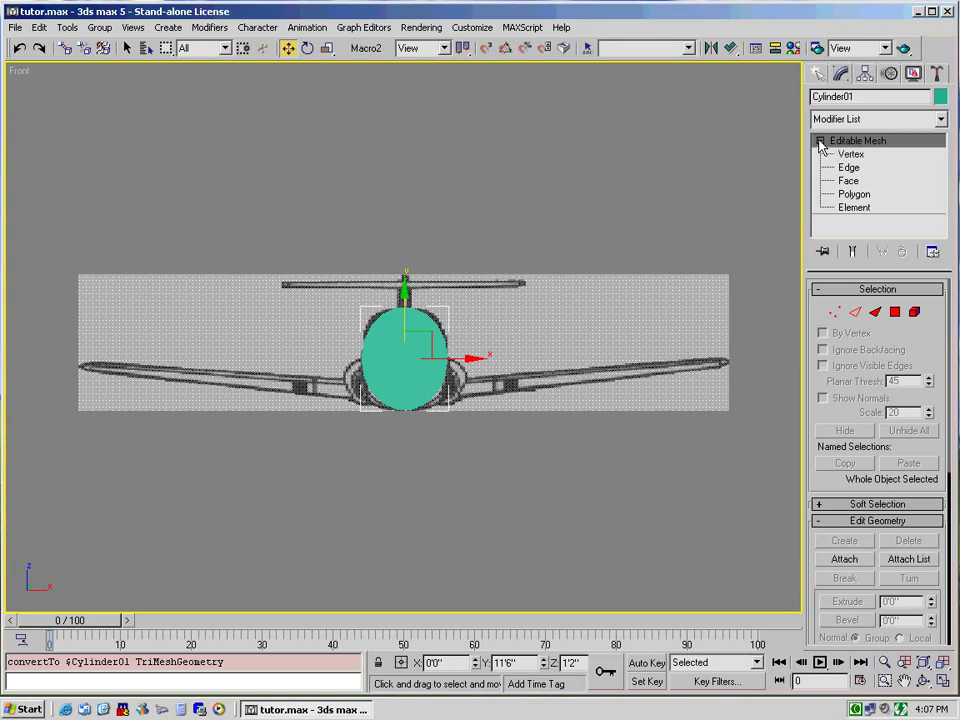
click(849, 156)
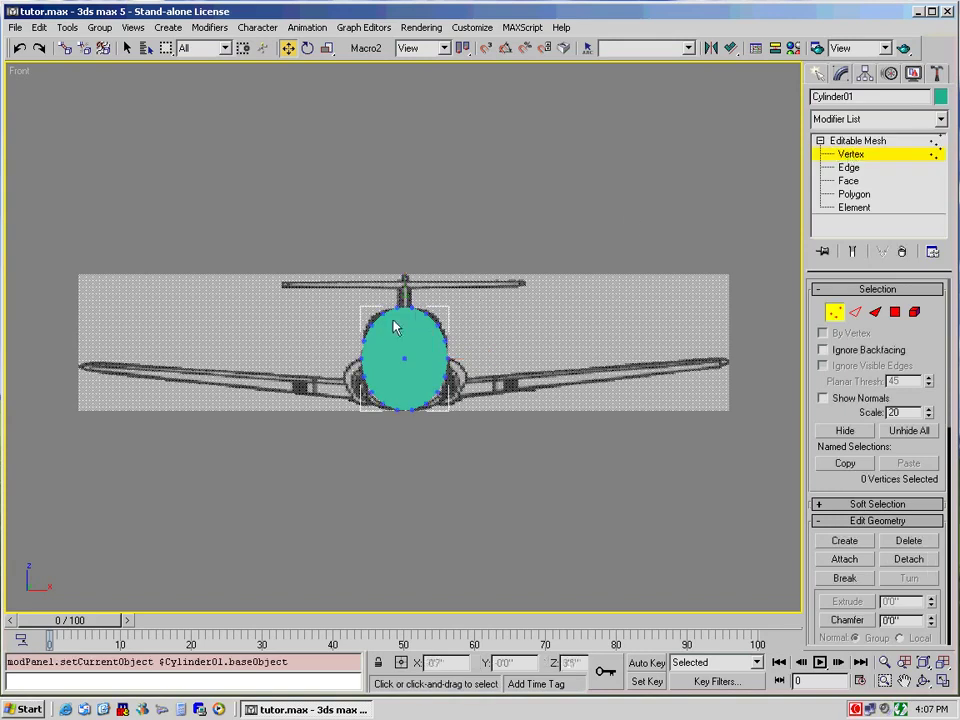